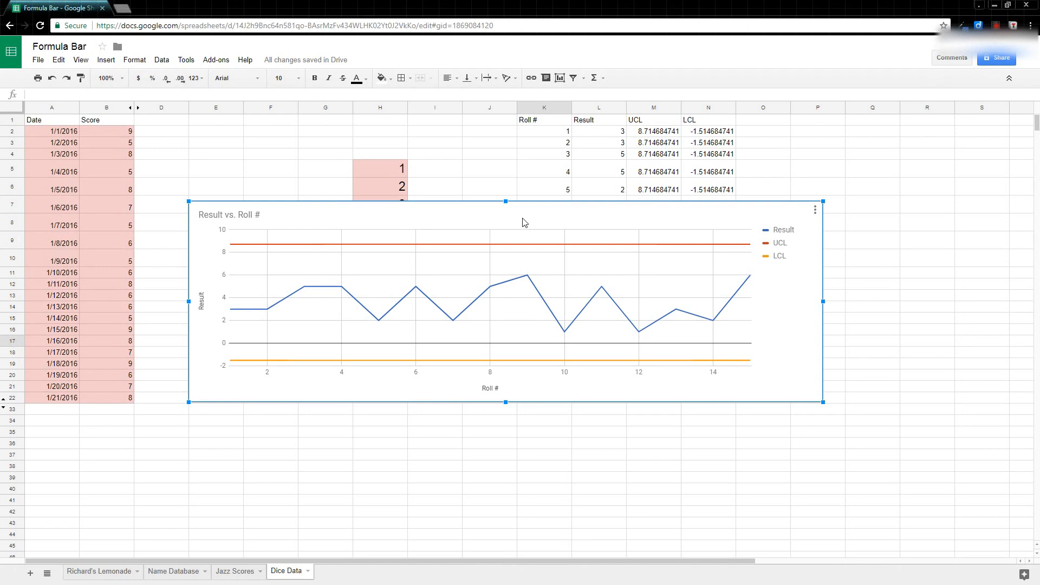
- Drag the chart down twice until rows 1–16 of columns K–N are visible
{"action": "left_click_drag", "start_coordinate": [523, 219], "coordinate": [513, 323]}
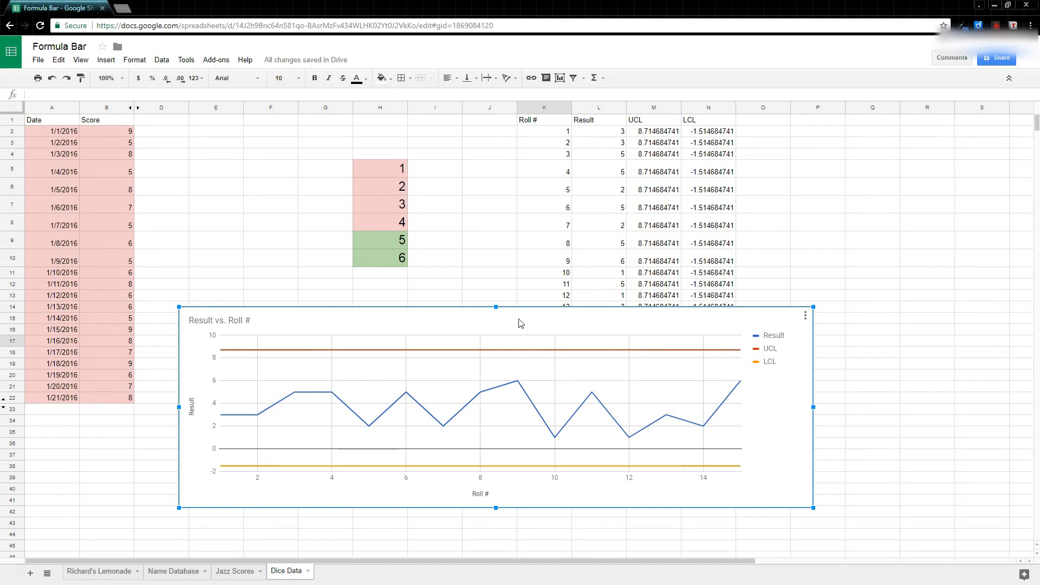
{"action": "left_click_drag", "start_coordinate": [519, 323], "coordinate": [525, 390]}
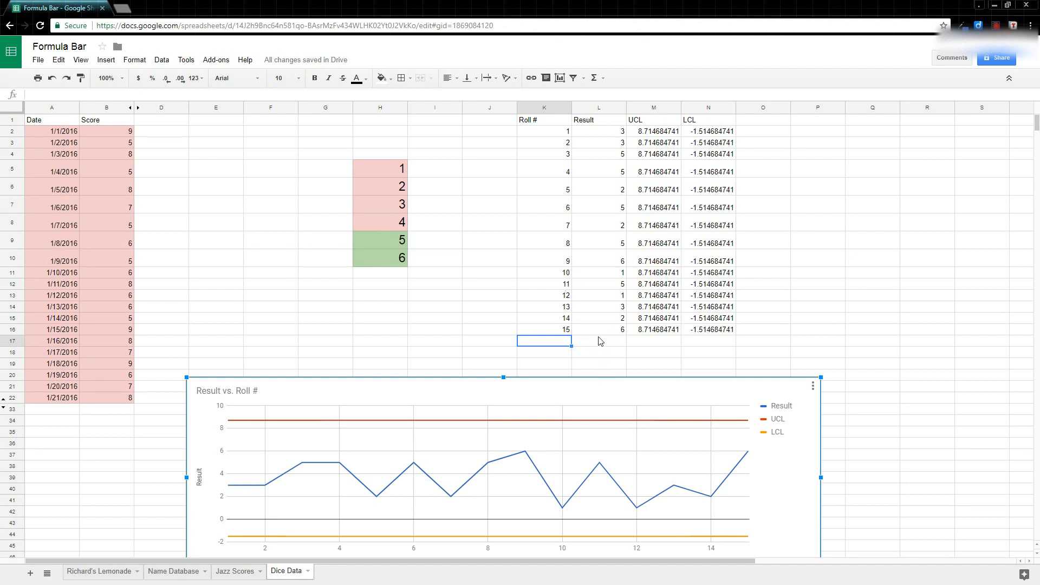
- Move the chart further down, out of the way of the roll table
{"action": "scroll", "coordinate": [600, 340], "scroll_direction": "down", "scroll_amount": 1}
{"action": "left_click", "coordinate": [557, 362]}
{"action": "left_click_drag", "start_coordinate": [569, 396], "coordinate": [567, 559]}
- Fill the Roll # series from K15:K16 down to K21 to add rolls 16–20
{"action": "scroll", "coordinate": [621, 358], "scroll_direction": "up", "scroll_amount": 1}
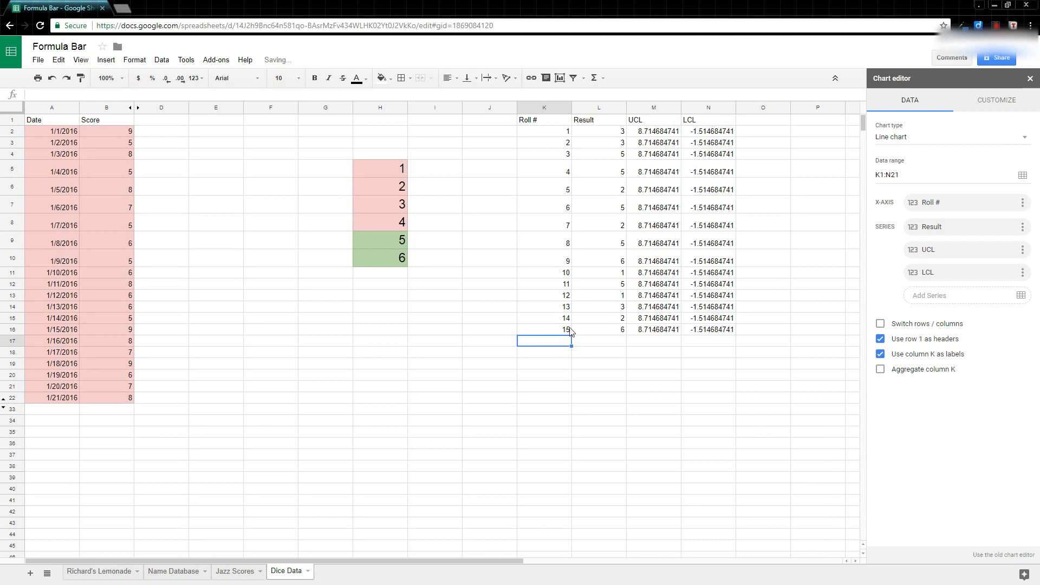
{"action": "left_click_drag", "start_coordinate": [567, 319], "coordinate": [569, 385]}
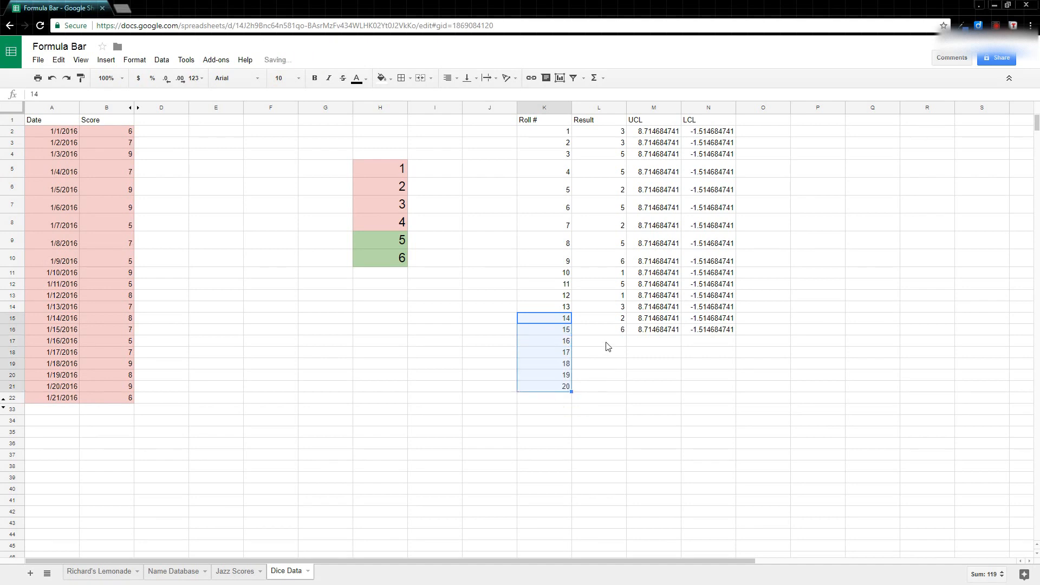
{"action": "left_click", "coordinate": [611, 342]}
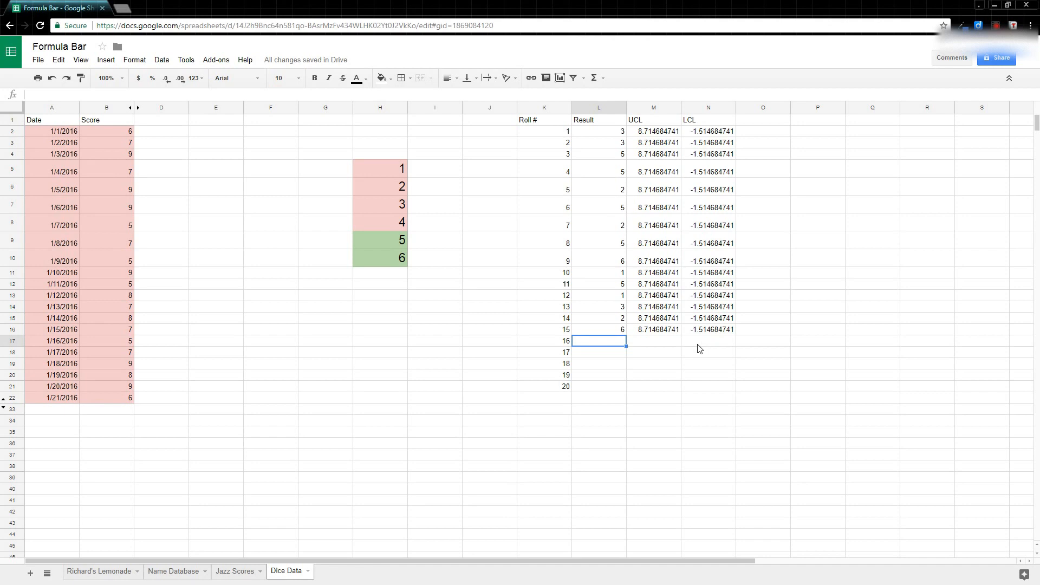
- Enter =RANDBETWEEN(2,12) in L17 as roll 16's result
{"action": "type", "text": "="}
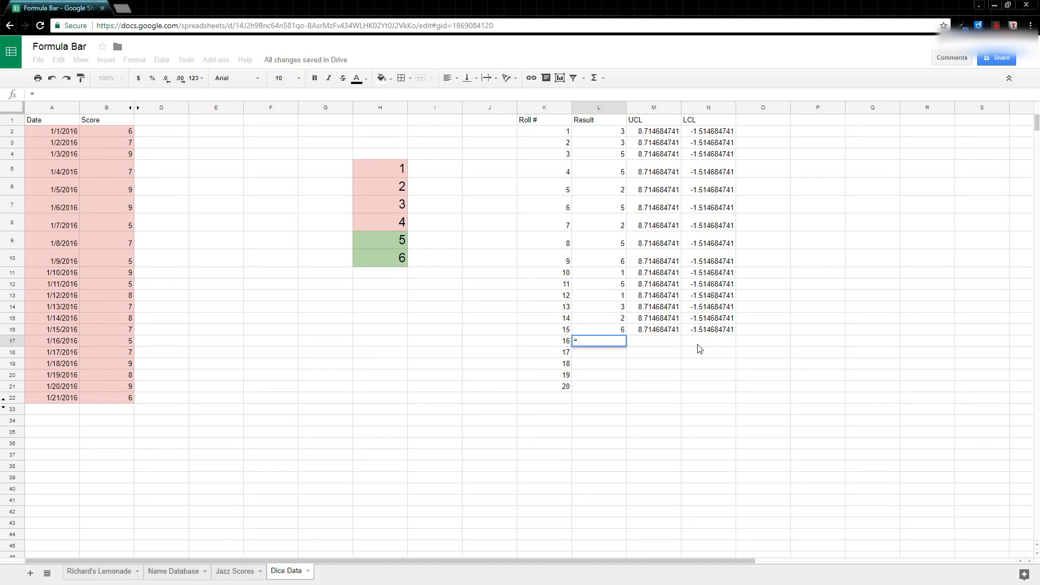
{"action": "type", "text": "randbetween("}
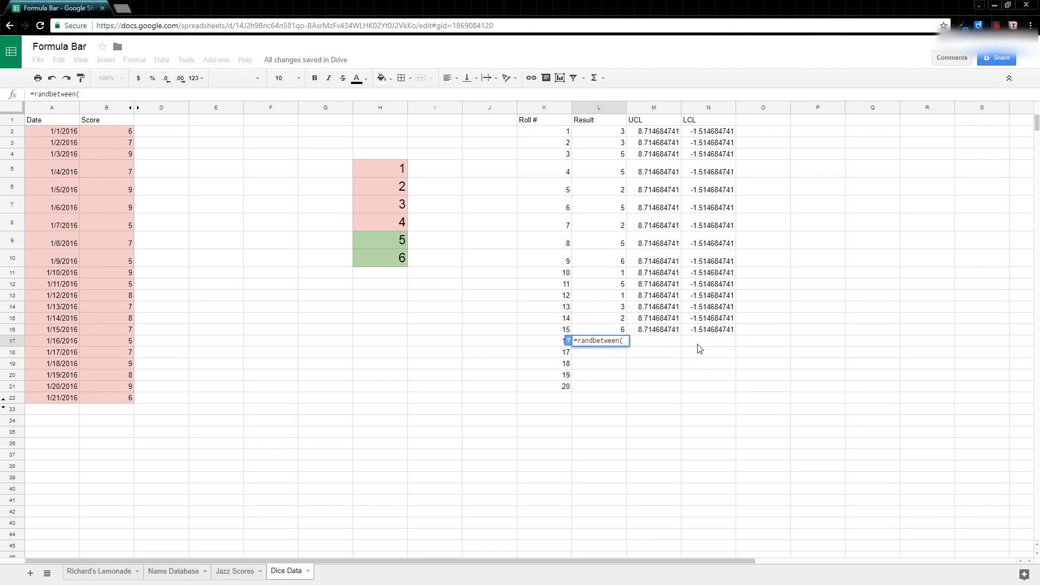
{"action": "type", "text": "2"}
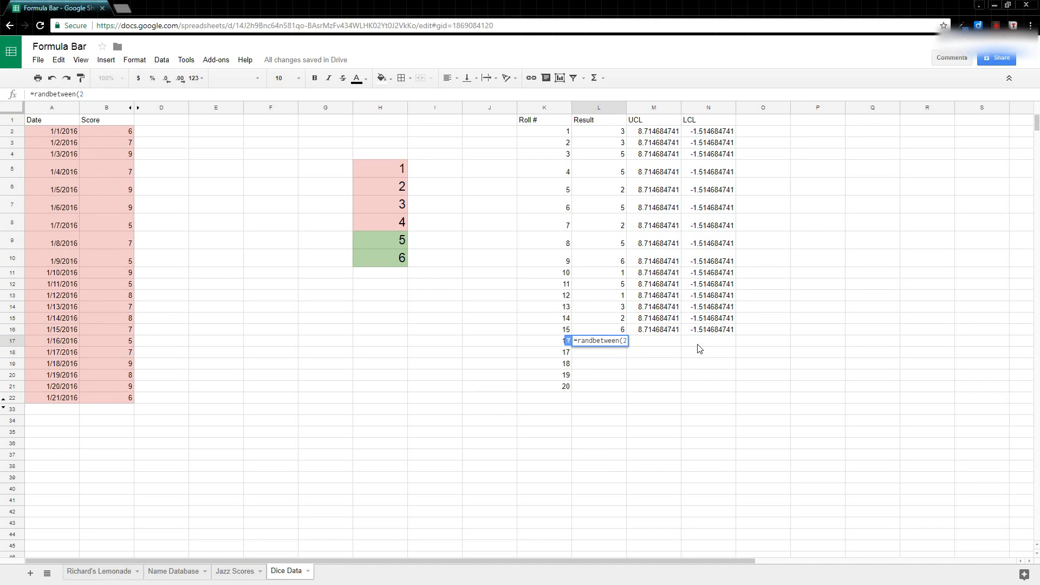
{"action": "type", "text": ","}
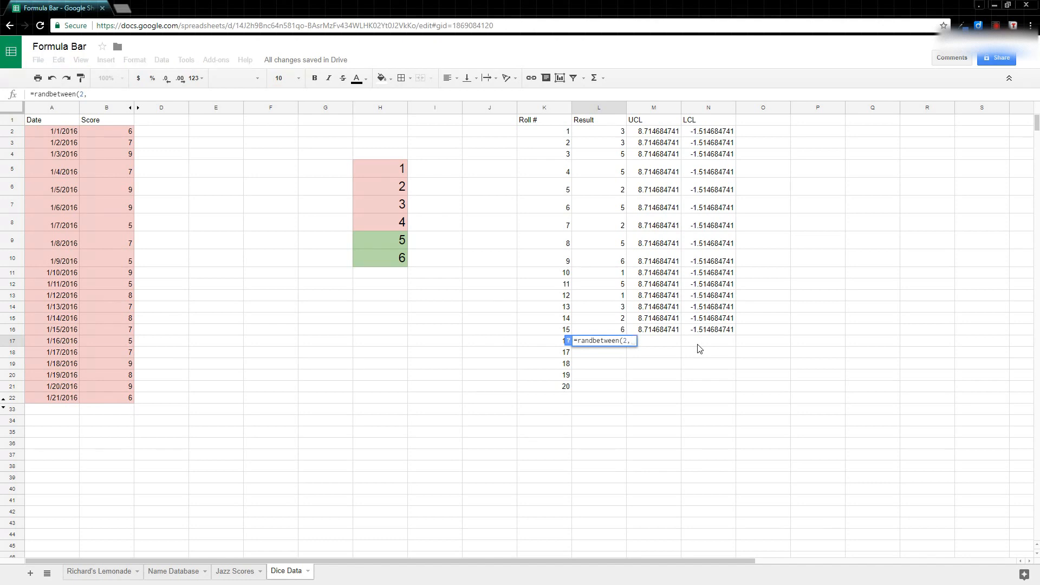
{"action": "type", "text": "12)"}
{"action": "key", "text": "Return"}
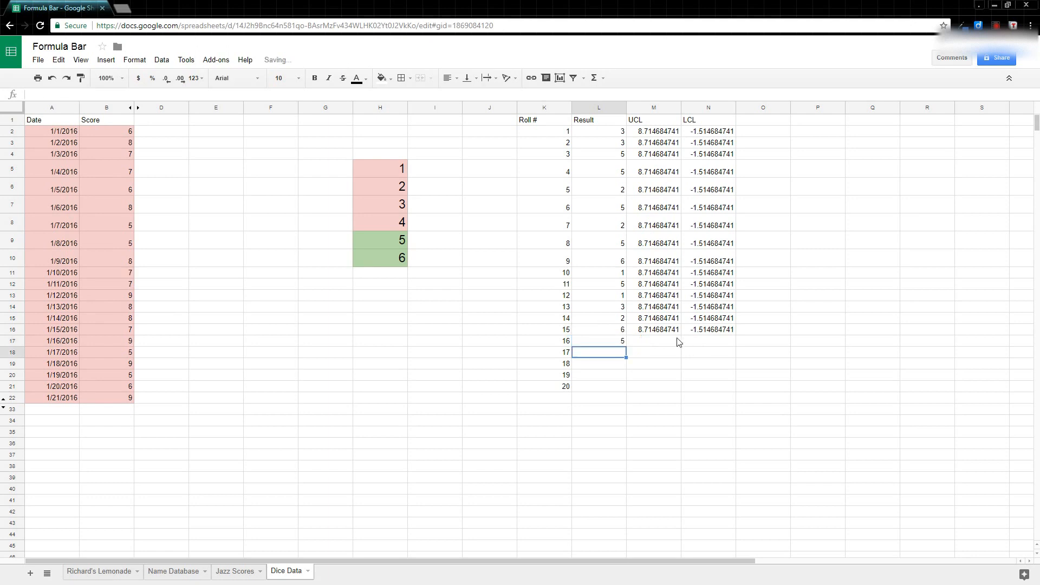
- Fill the random formula from L17 down to L21, then paste the results as values only
{"action": "left_click", "coordinate": [617, 343]}
{"action": "left_click_drag", "start_coordinate": [627, 353], "coordinate": [654, 386]}
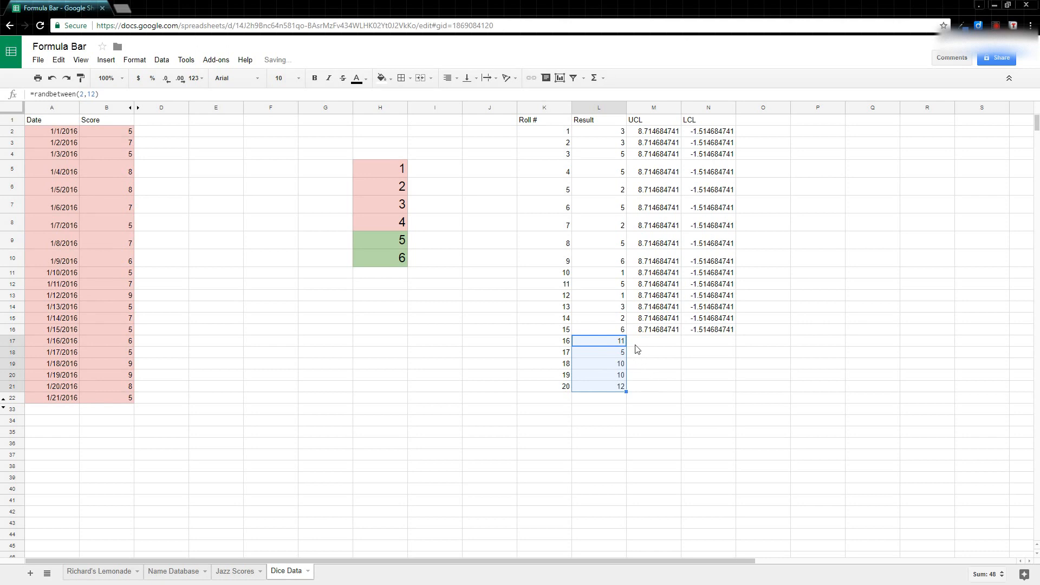
{"action": "key", "text": "ctrl+c"}
{"action": "right_click", "coordinate": [615, 359]}
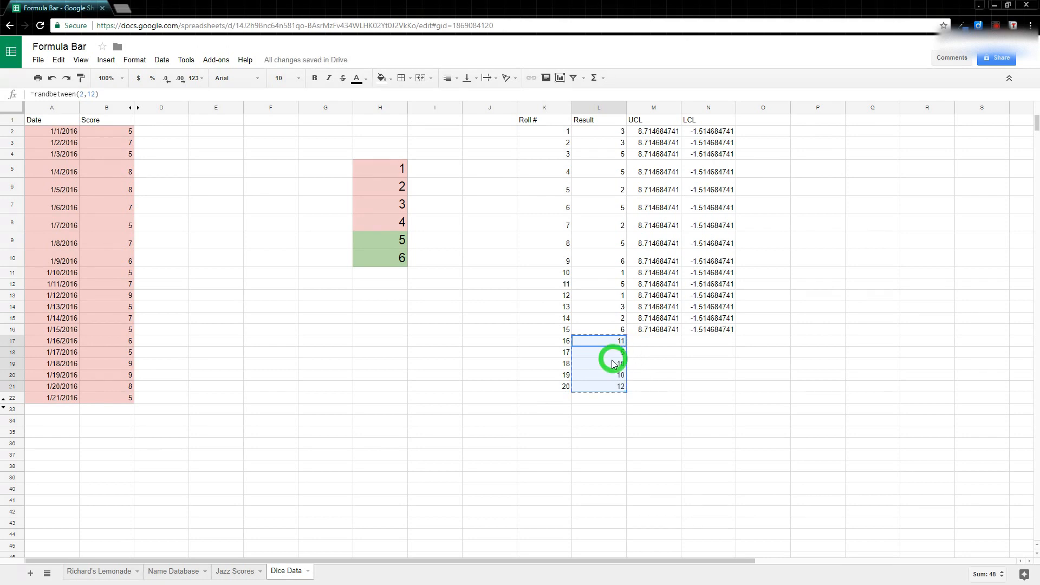
{"action": "mouse_move", "coordinate": [661, 420]}
{"action": "left_click", "coordinate": [747, 421]}
{"action": "left_click", "coordinate": [655, 344]}
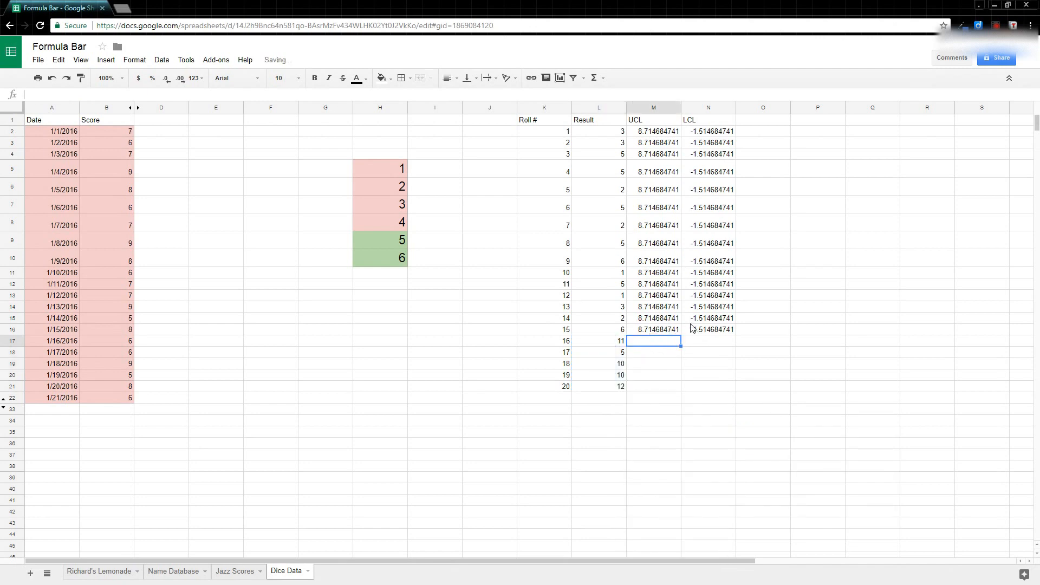
- Extend the UCL and LCL values from row 16 down to row 21
{"action": "scroll", "coordinate": [515, 463], "scroll_direction": "down", "scroll_amount": 3}
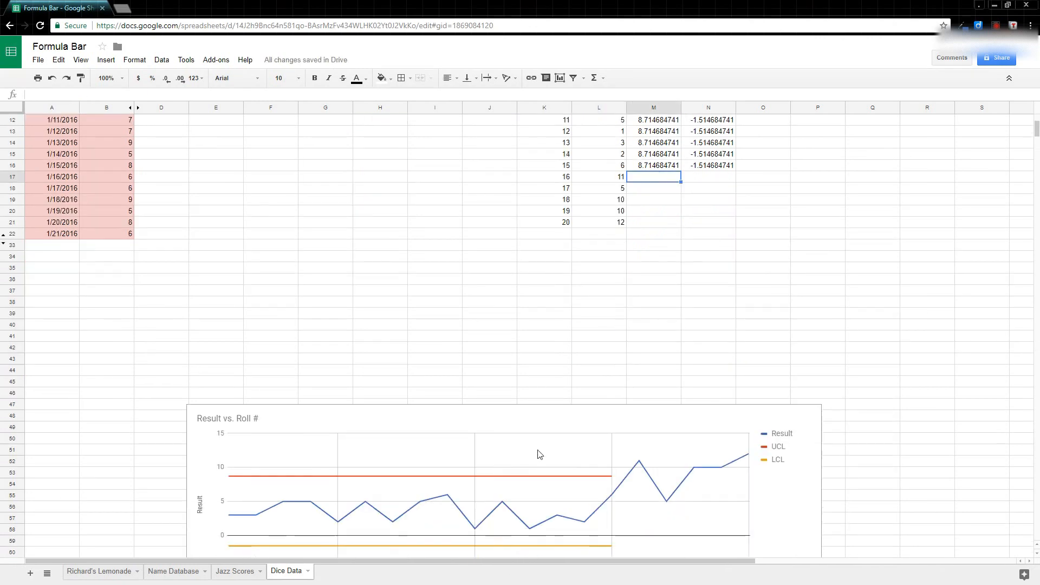
{"action": "left_click_drag", "start_coordinate": [584, 416], "coordinate": [556, 292]}
{"action": "scroll", "coordinate": [642, 265], "scroll_direction": "up", "scroll_amount": 1}
{"action": "scroll", "coordinate": [644, 270], "scroll_direction": "up", "scroll_amount": 1}
{"action": "left_click", "coordinate": [652, 231]}
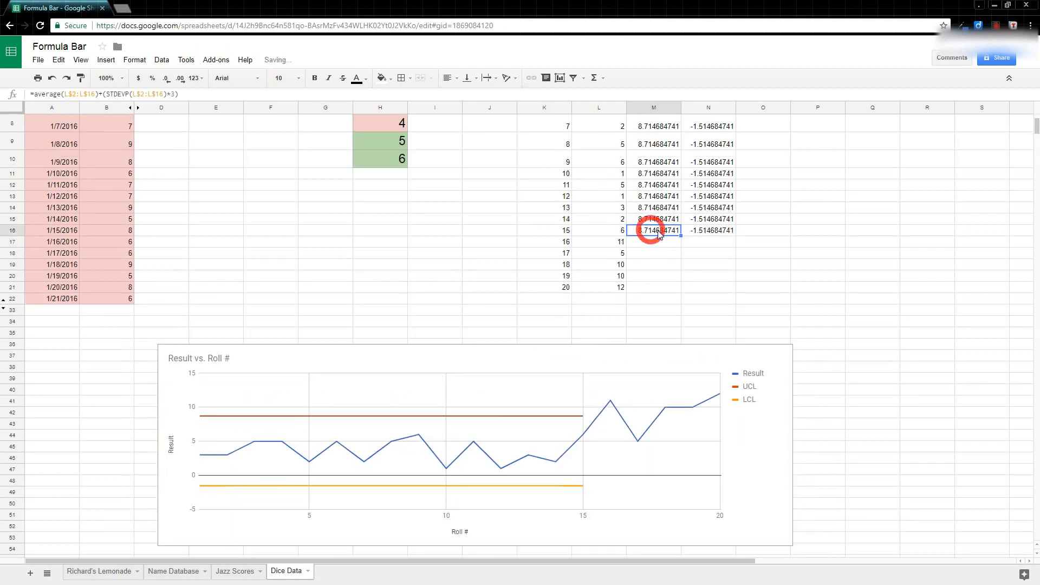
{"action": "left_click", "coordinate": [701, 230], "text": "shift"}
{"action": "left_click_drag", "start_coordinate": [734, 236], "coordinate": [729, 284]}
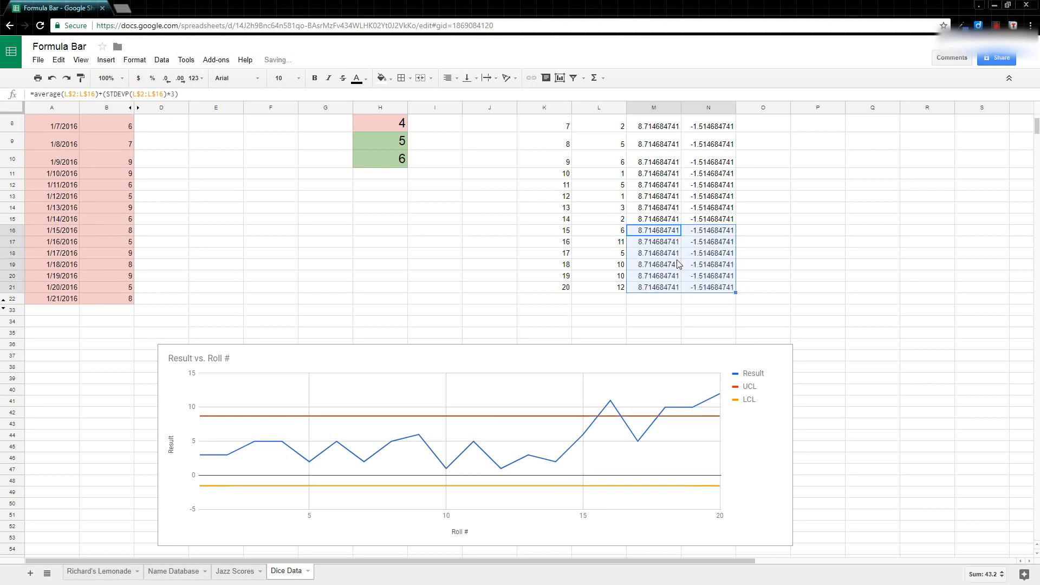
- Move the chart back up beside the roll table
{"action": "left_click", "coordinate": [582, 349]}
{"action": "left_click_drag", "start_coordinate": [552, 352], "coordinate": [548, 207]}
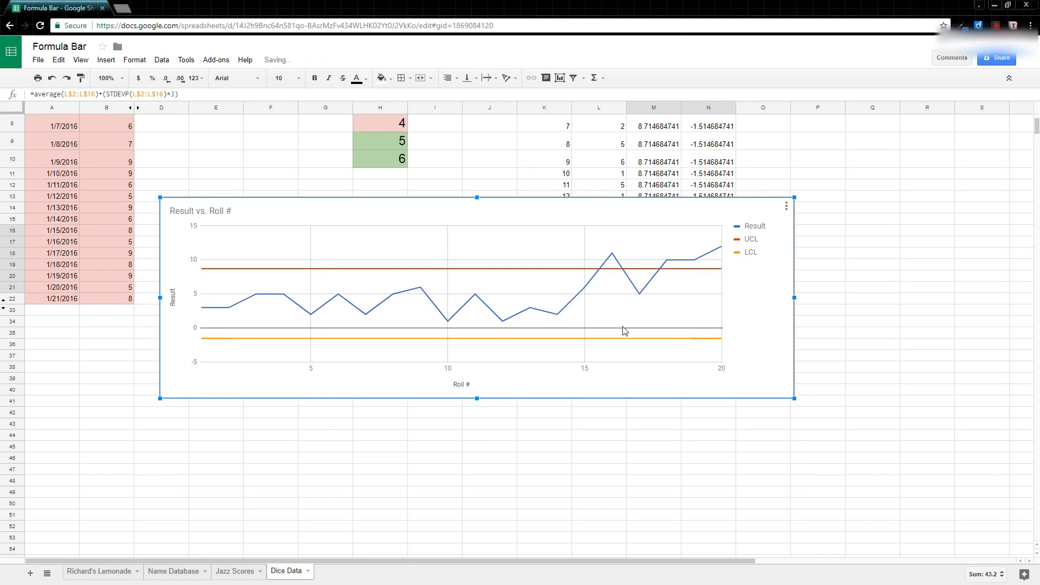
{"action": "scroll", "coordinate": [623, 332], "scroll_direction": "up", "scroll_amount": 1}
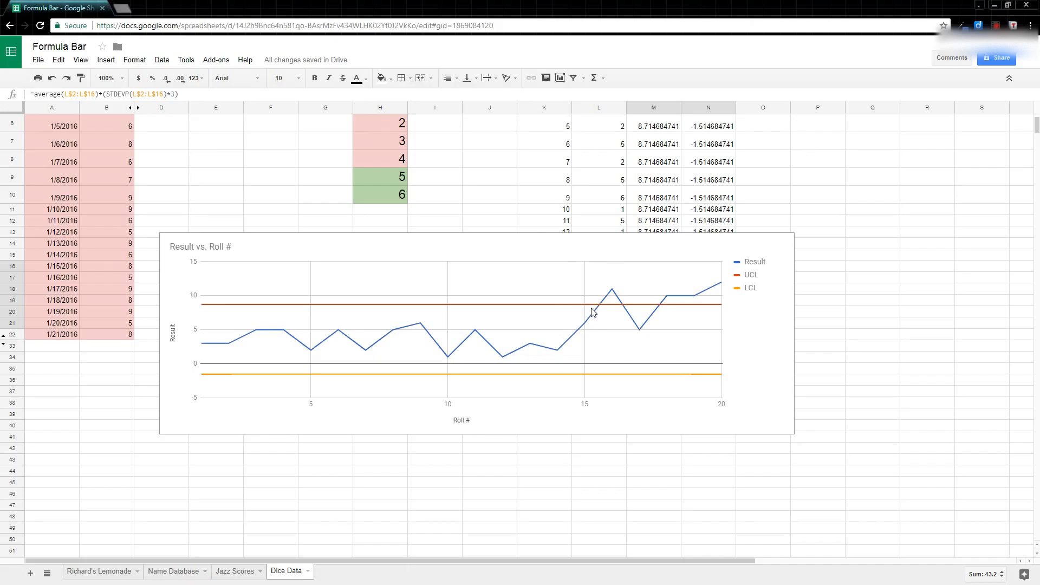
- Drag the chart down and left below row 22, under the 20-roll table
{"action": "left_click", "coordinate": [562, 234]}
{"action": "left_click_drag", "start_coordinate": [525, 241], "coordinate": [488, 356]}
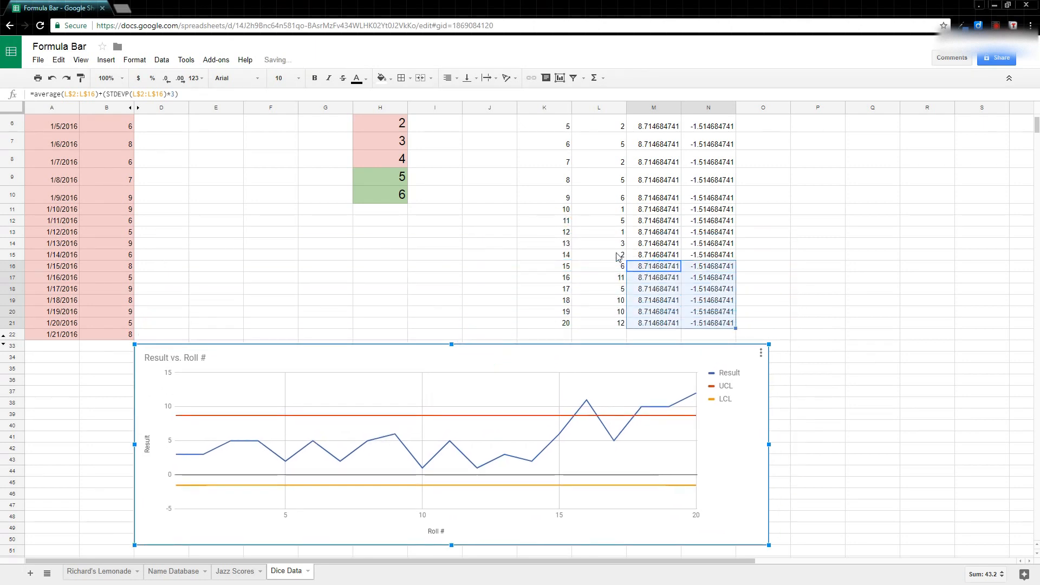